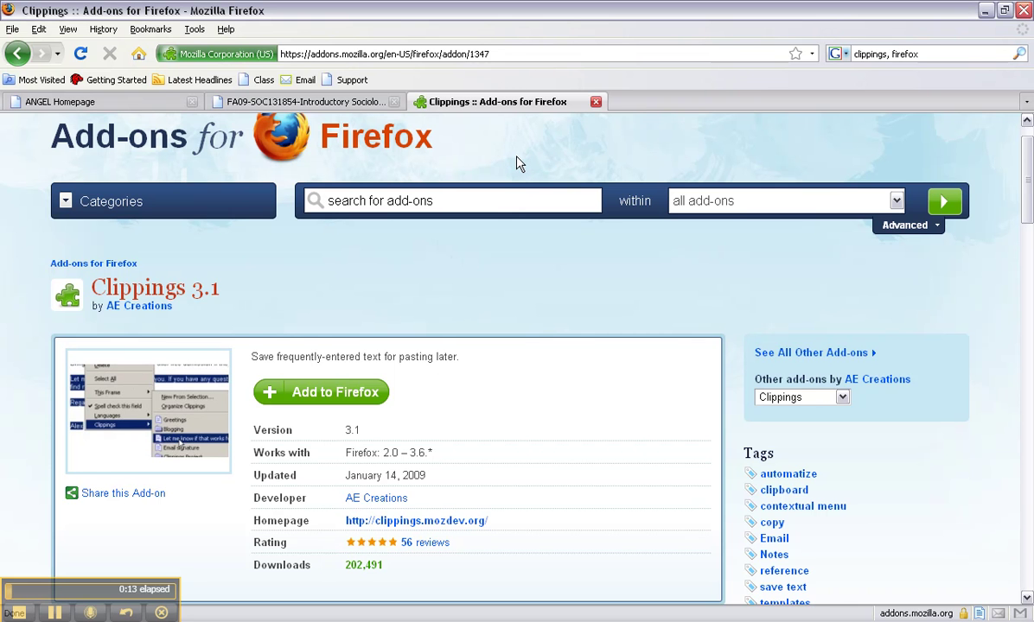
# Scroll through the Clippings 3.1 add-on page on Mozilla Add-ons.
pyautogui.scroll(1, 515, 161)
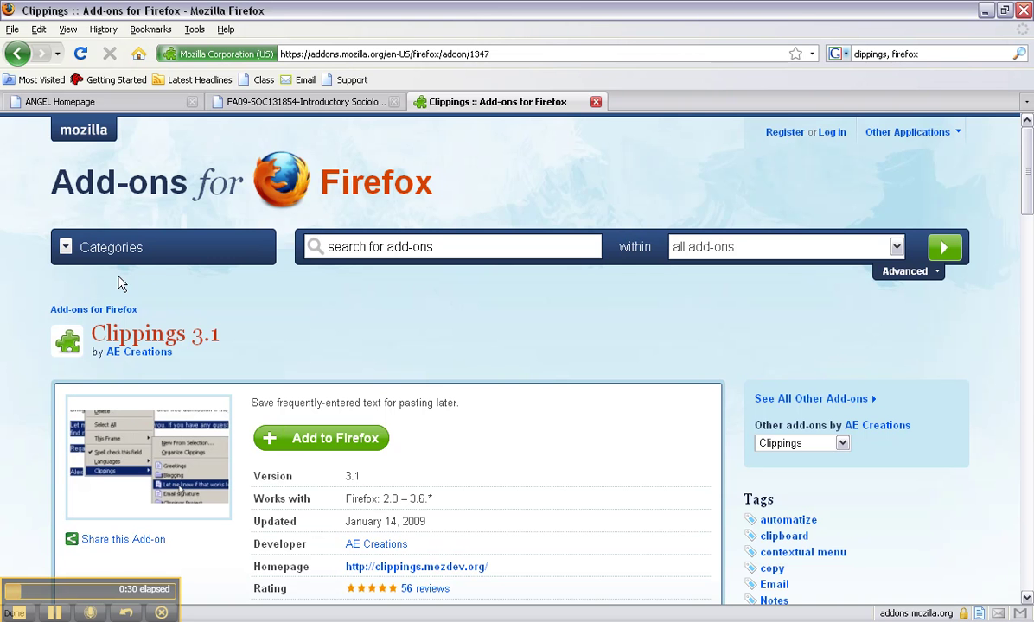
pyautogui.scroll(-1, 142, 283)
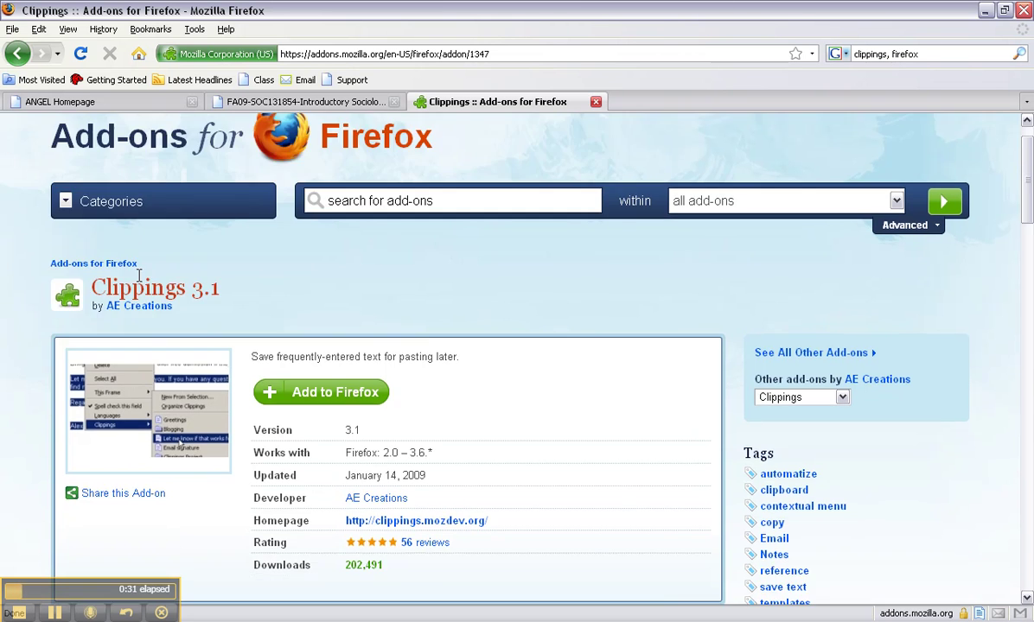
pyautogui.scroll(-1, 143, 303)
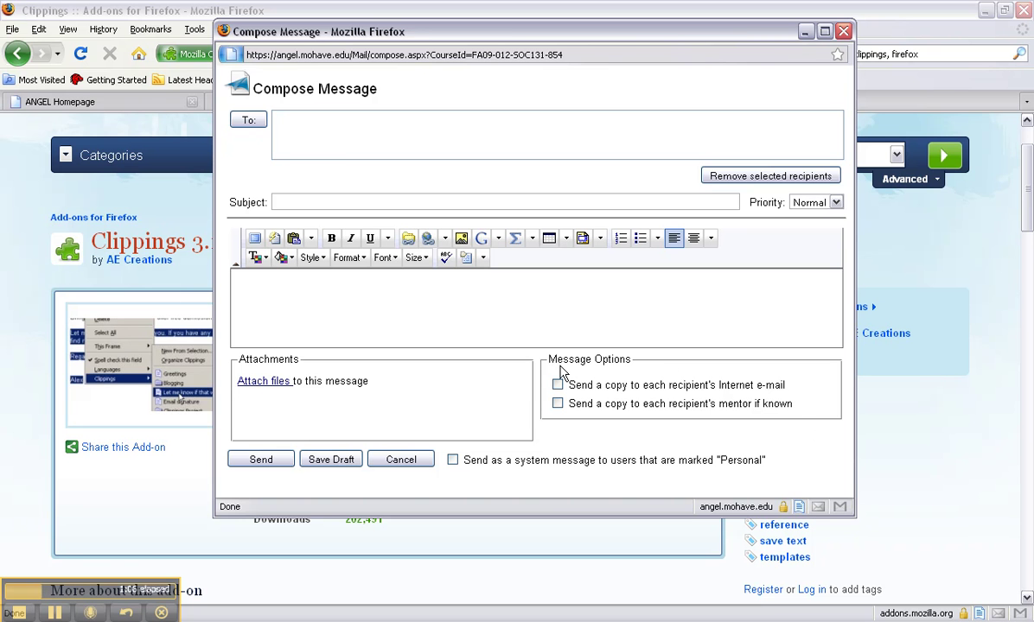
# Save the selected Message Options text as a new clipping in the Clippings folder with shortcut key M.
pyautogui.moveTo(549, 354); pyautogui.dragTo(796, 412)
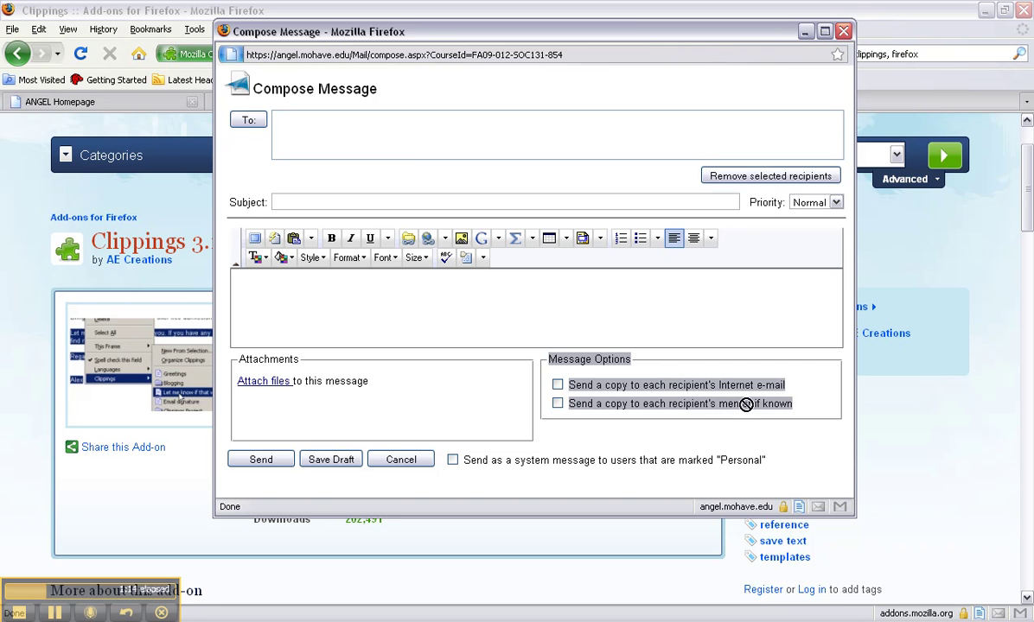
pyautogui.click(802, 514)
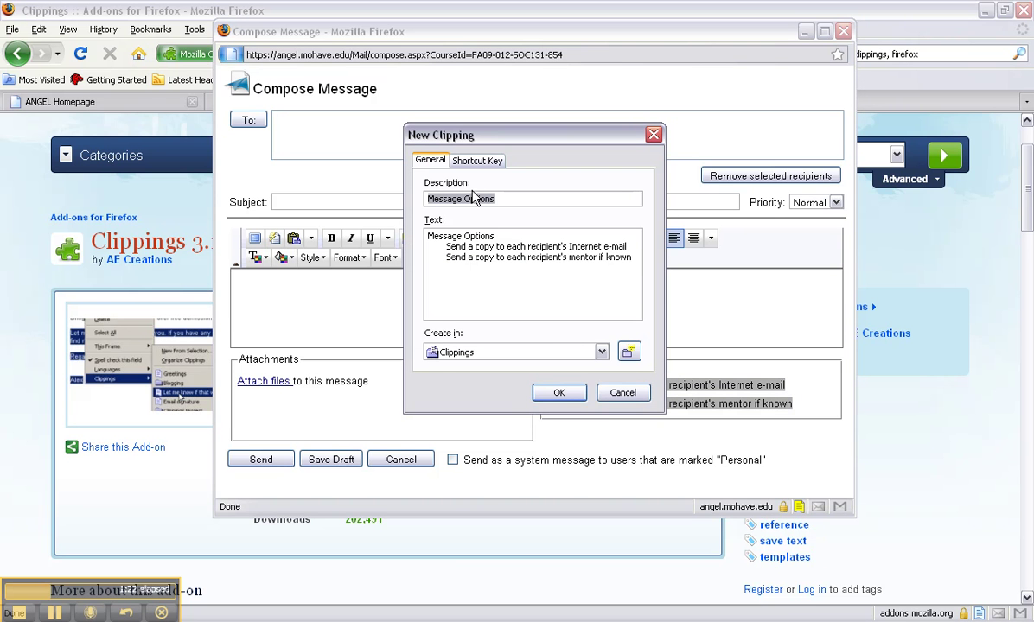
pyautogui.click(498, 350)
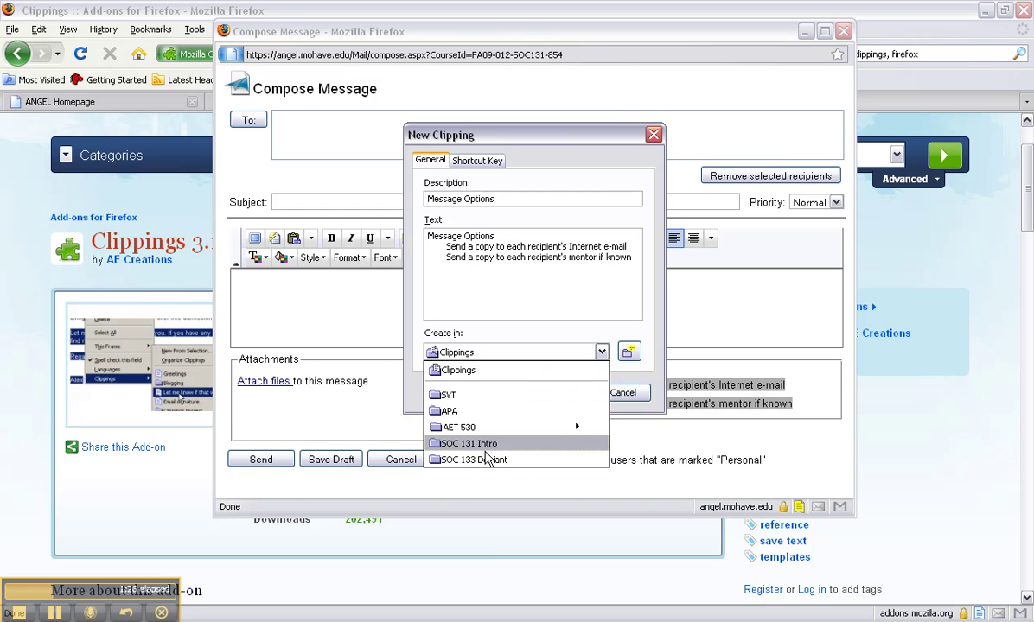
pyautogui.click(630, 356)
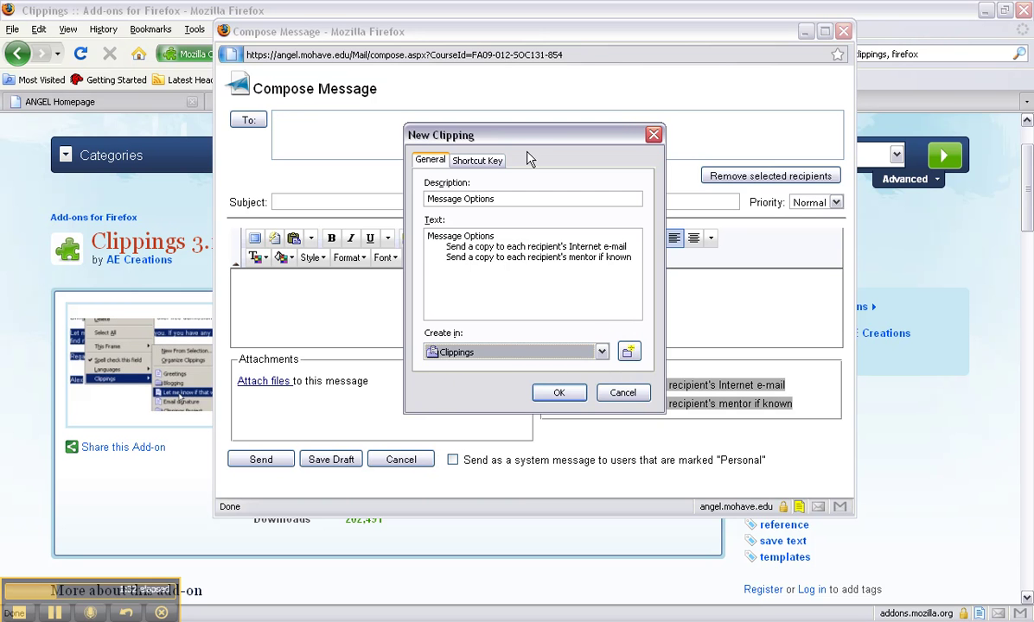
pyautogui.click(493, 166)
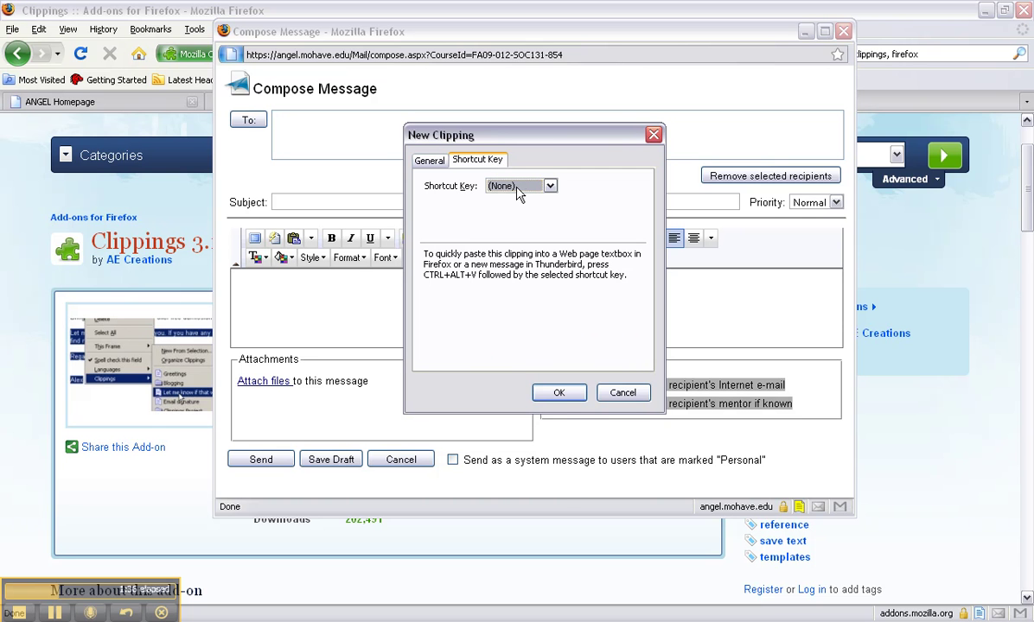
pyautogui.click(517, 187)
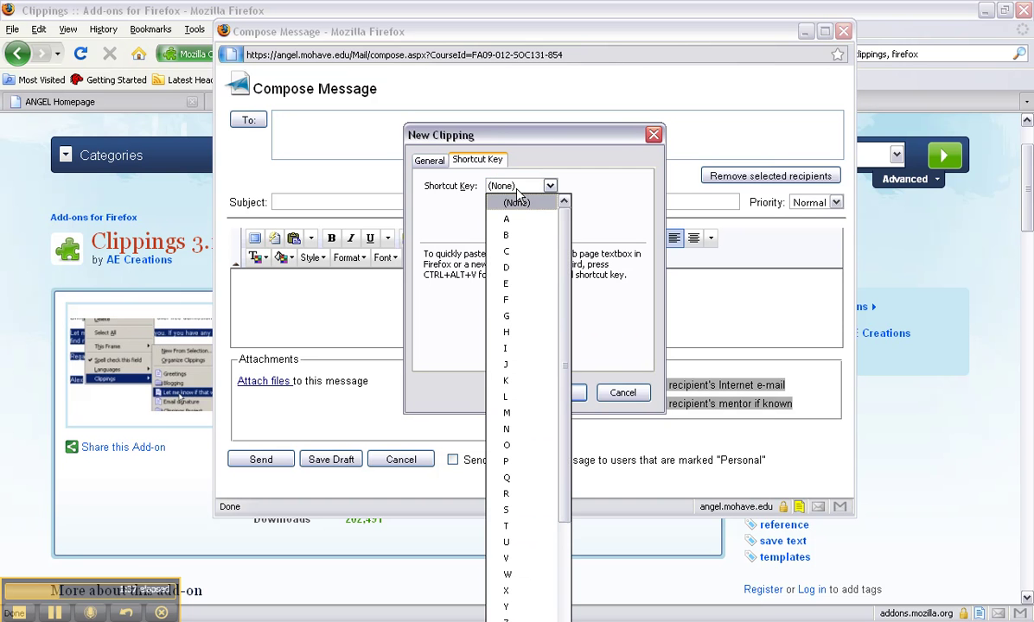
pyautogui.click(522, 418)
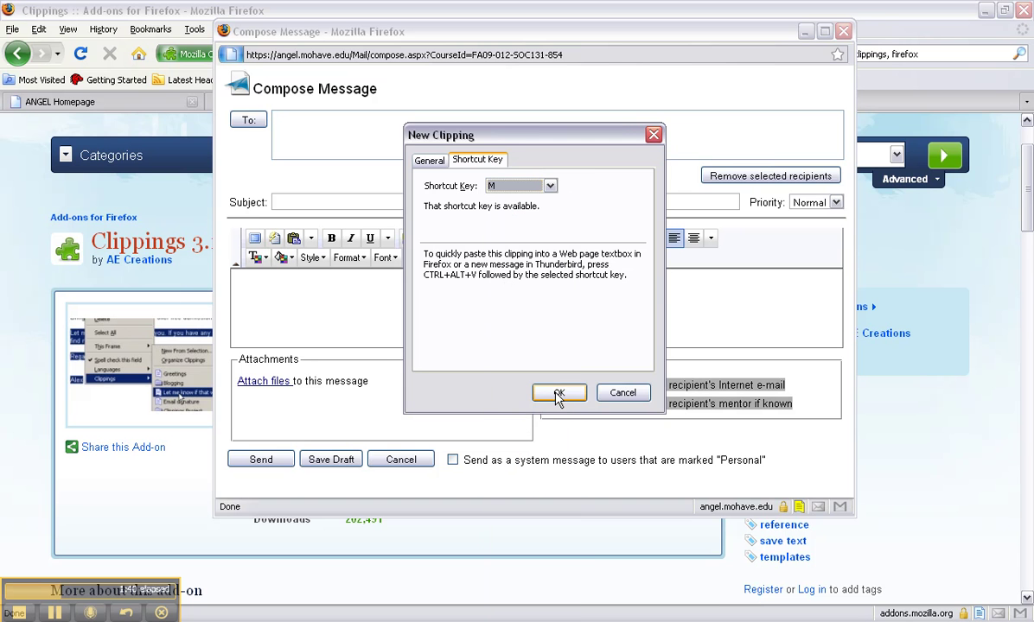
pyautogui.click(557, 394)
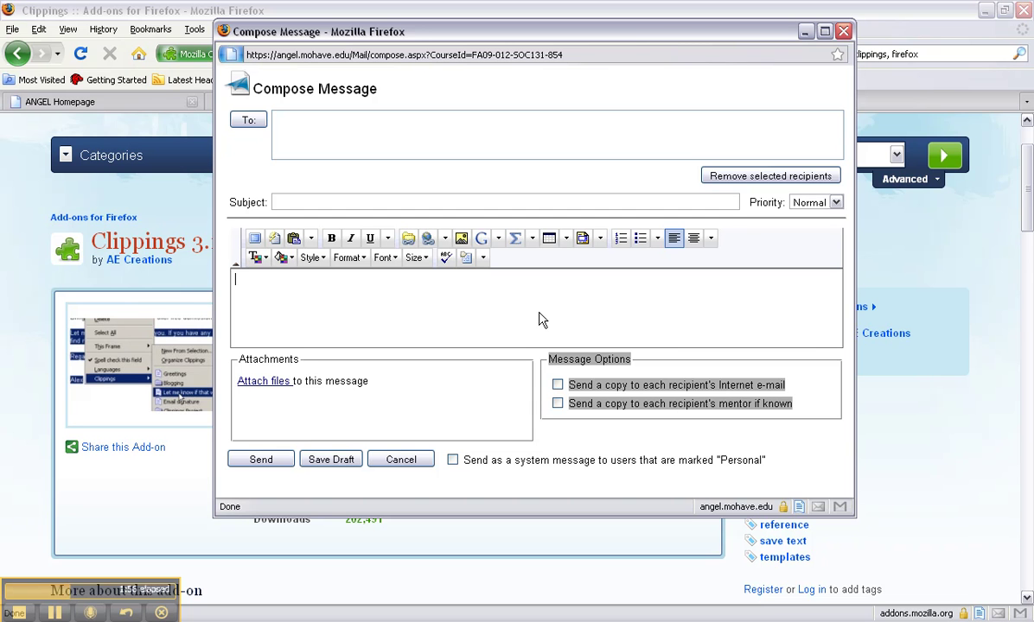
# Paste the Message Options clipping into the message body using Ctrl+Alt+V and its shortcut key.
pyautogui.hotkey('ctrl', 'alt', 'v')
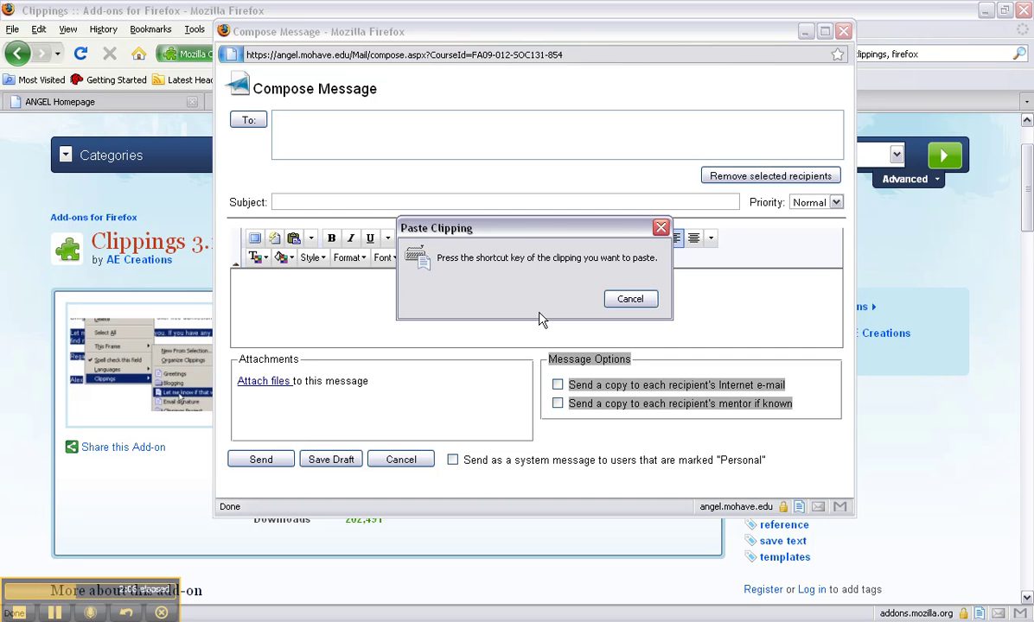
pyautogui.press('1')
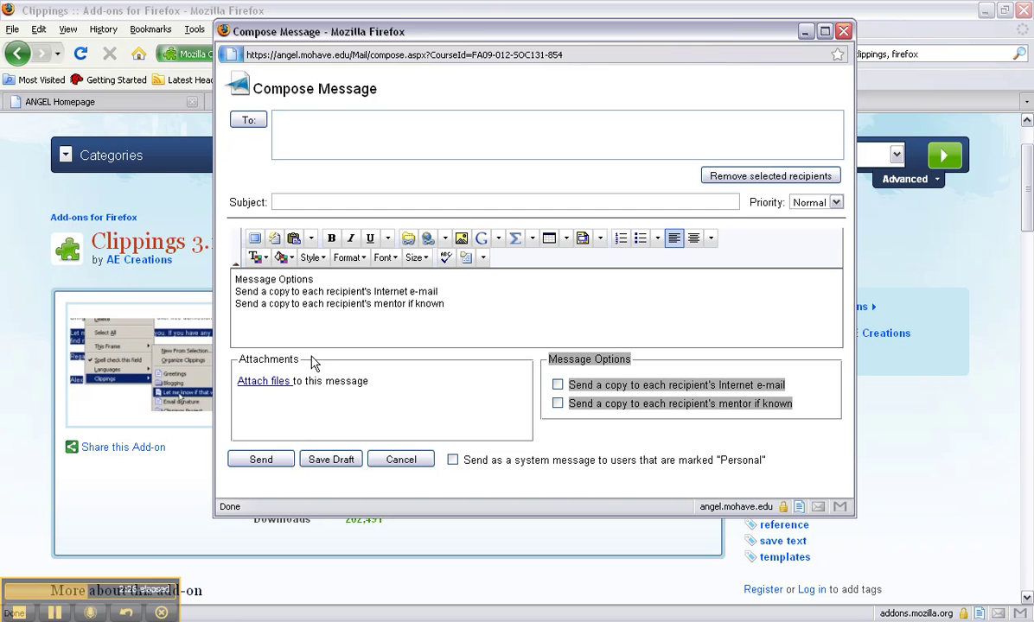
# In the maximized Clippings Manager, move the Message Options clipping into the SVT folder and check it.
pyautogui.click(800, 509)
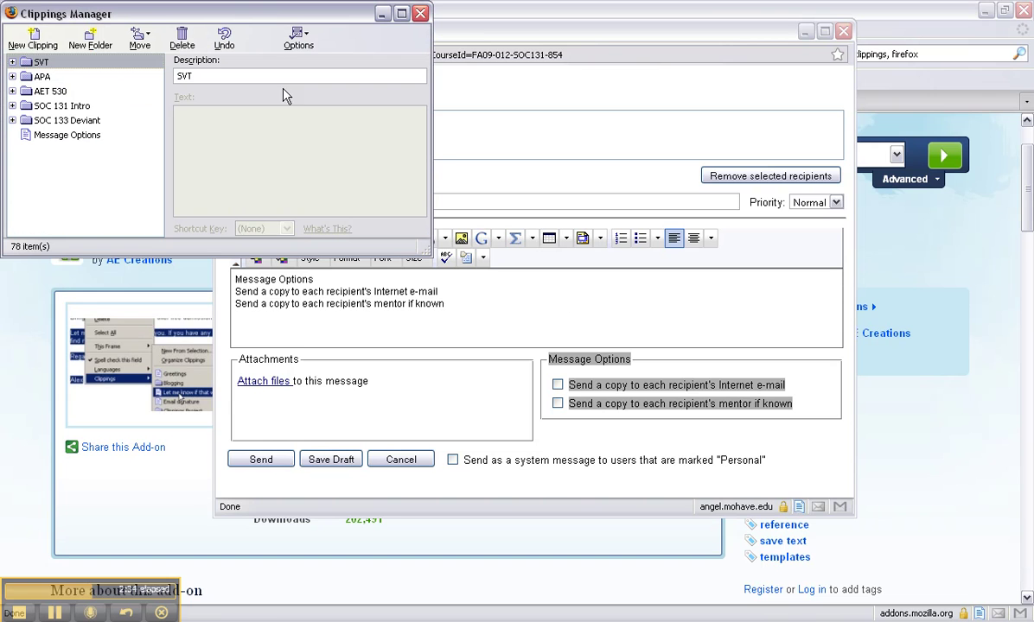
pyautogui.click(401, 14)
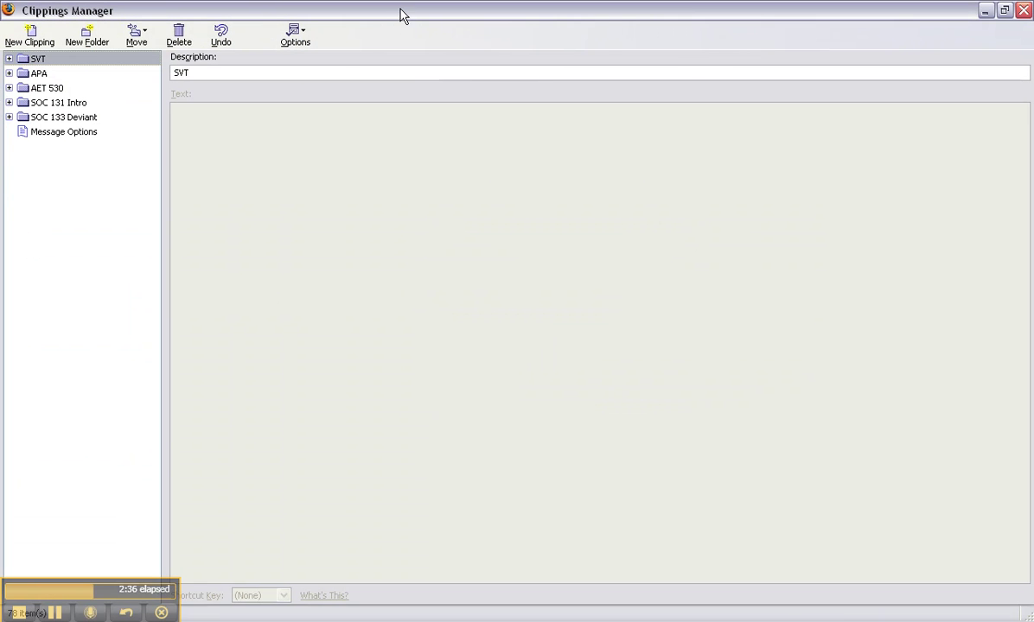
pyautogui.click(42, 134)
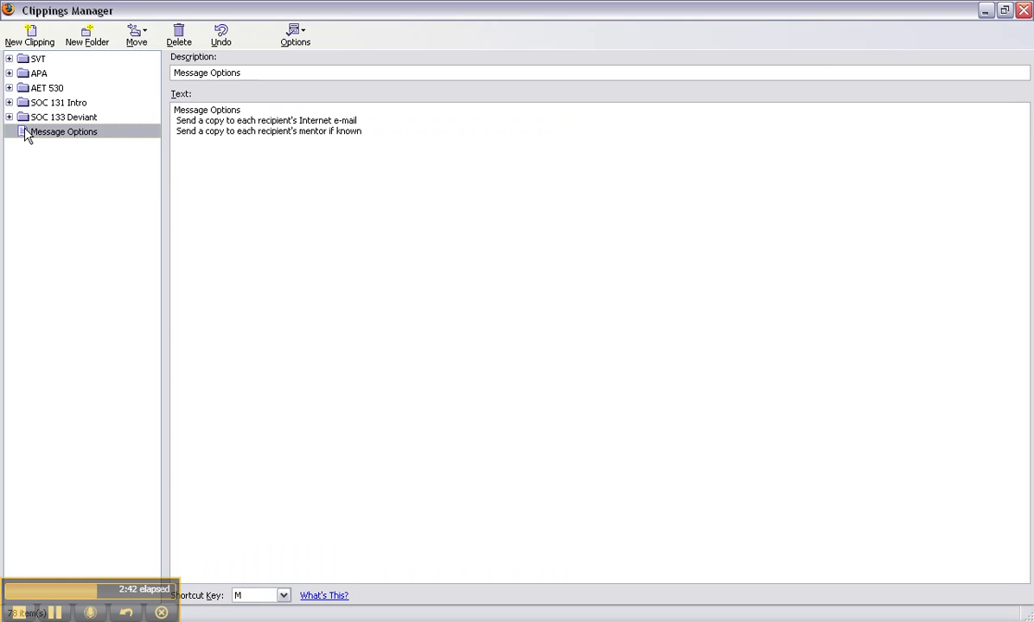
pyautogui.moveTo(27, 136); pyautogui.dragTo(27, 60)
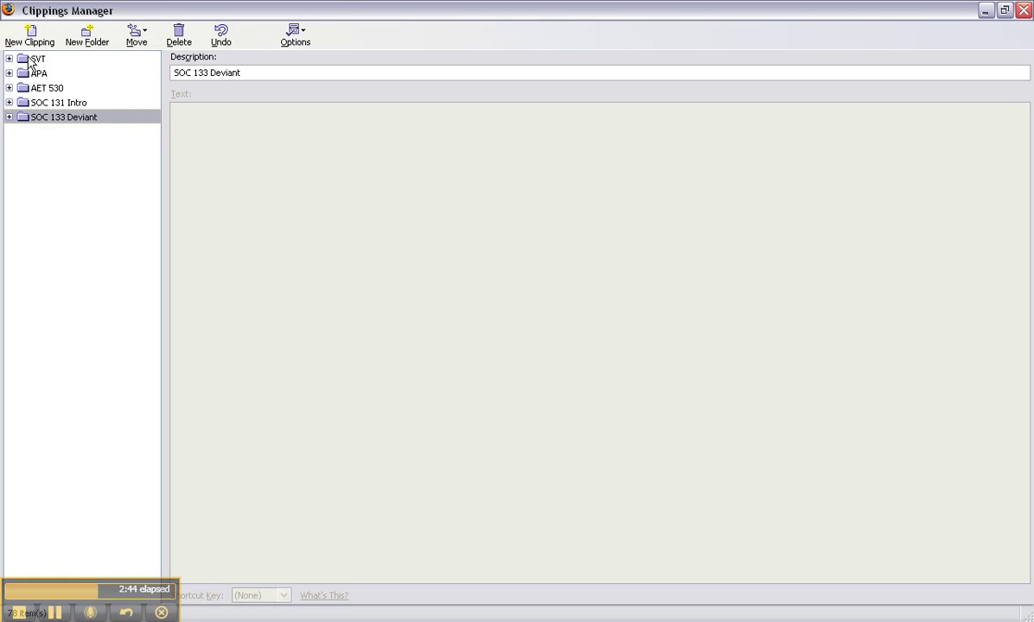
pyautogui.click(9, 59)
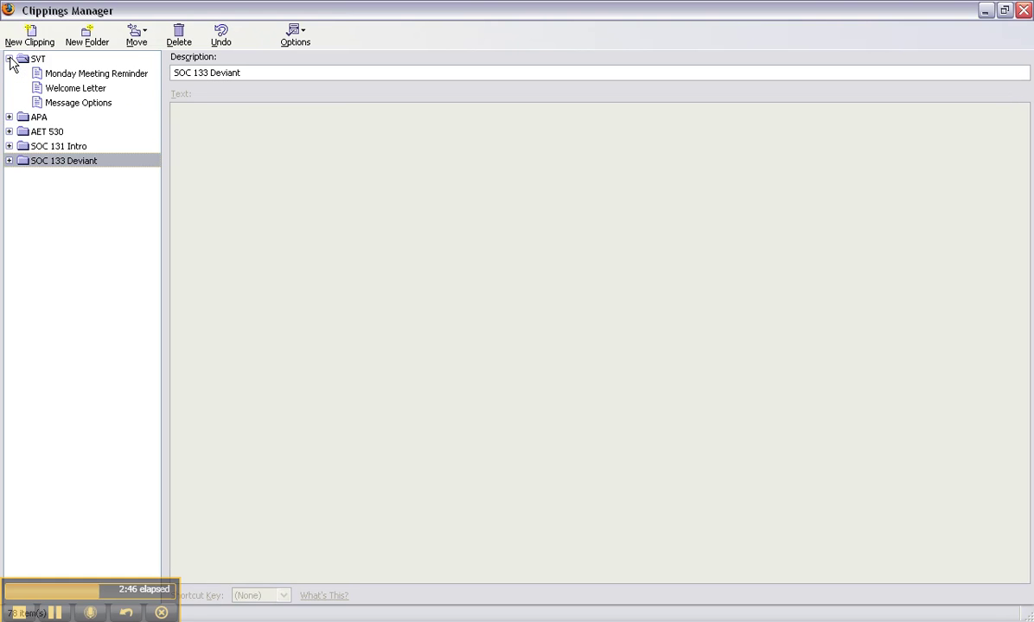
pyautogui.click(10, 58)
# Peek inside the AET 530 folder, then bring up the Options menu with import and export commands.
pyautogui.click(10, 88)
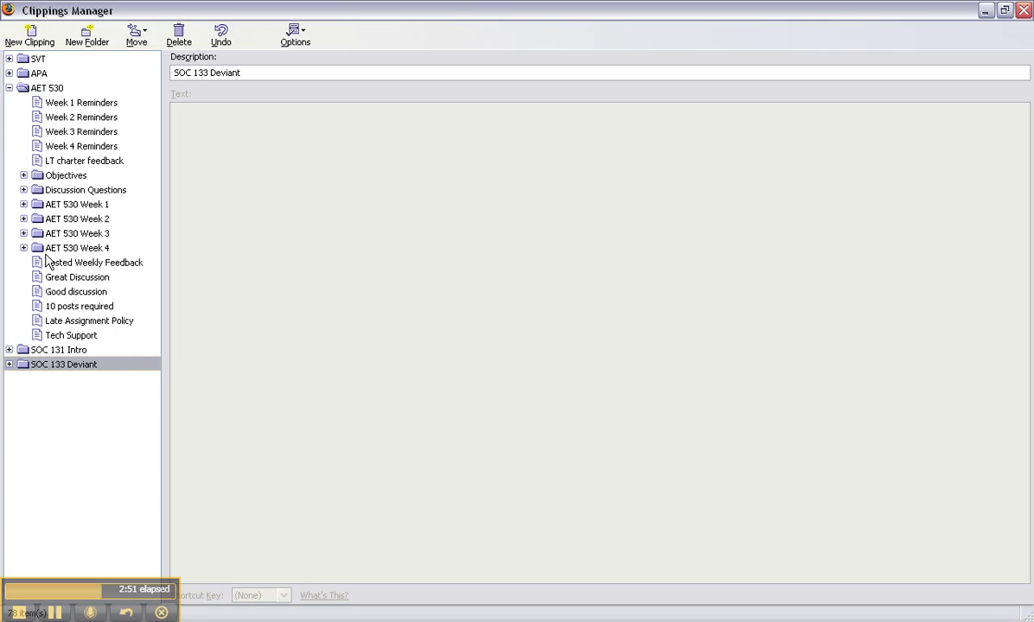
pyautogui.click(9, 88)
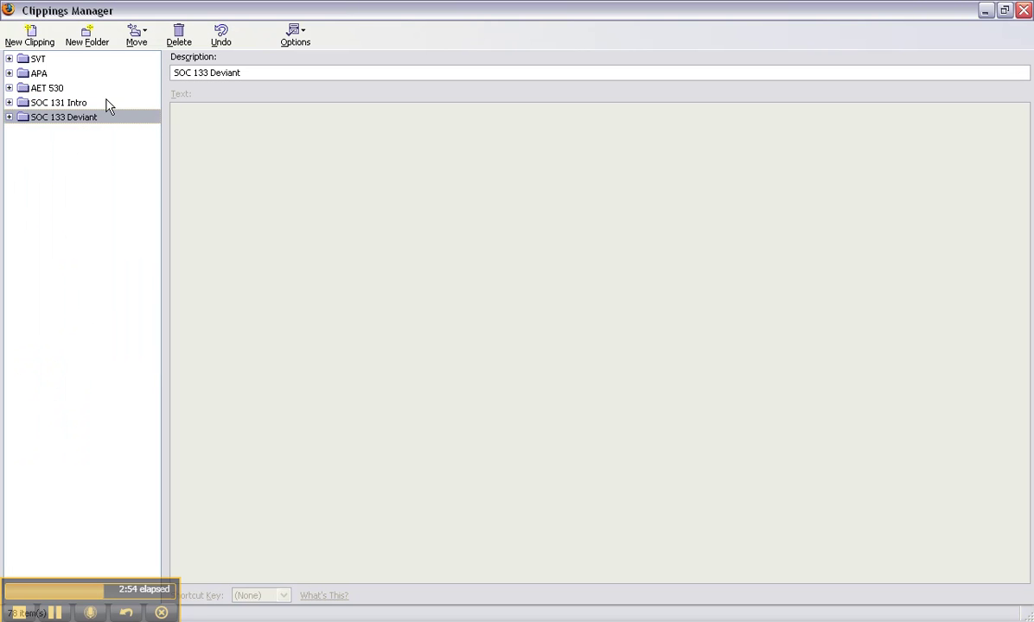
pyautogui.click(298, 42)
pyautogui.click(298, 41)
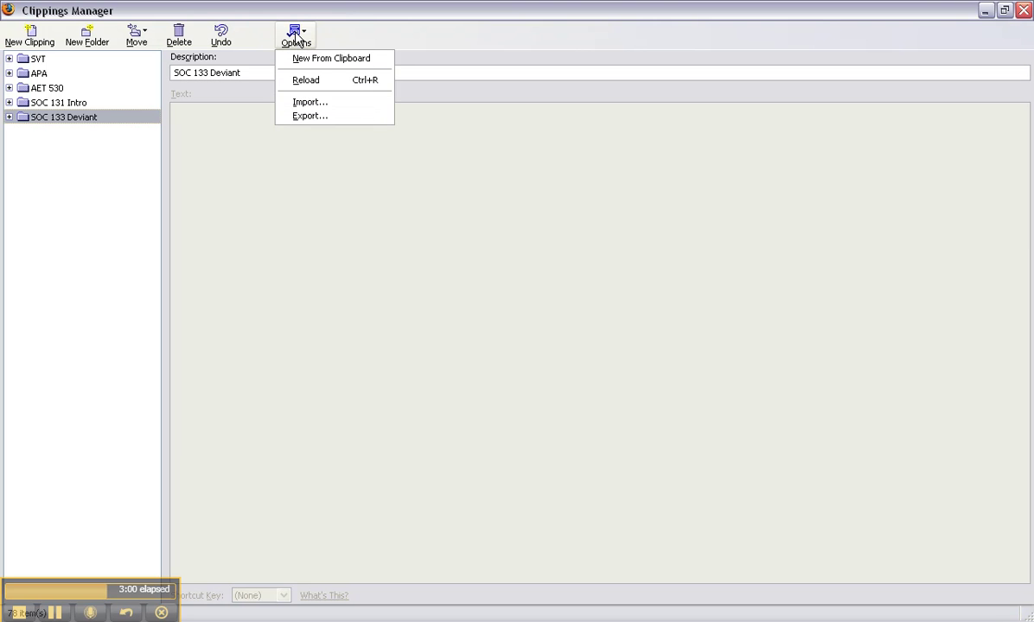
pyautogui.click(205, 9)
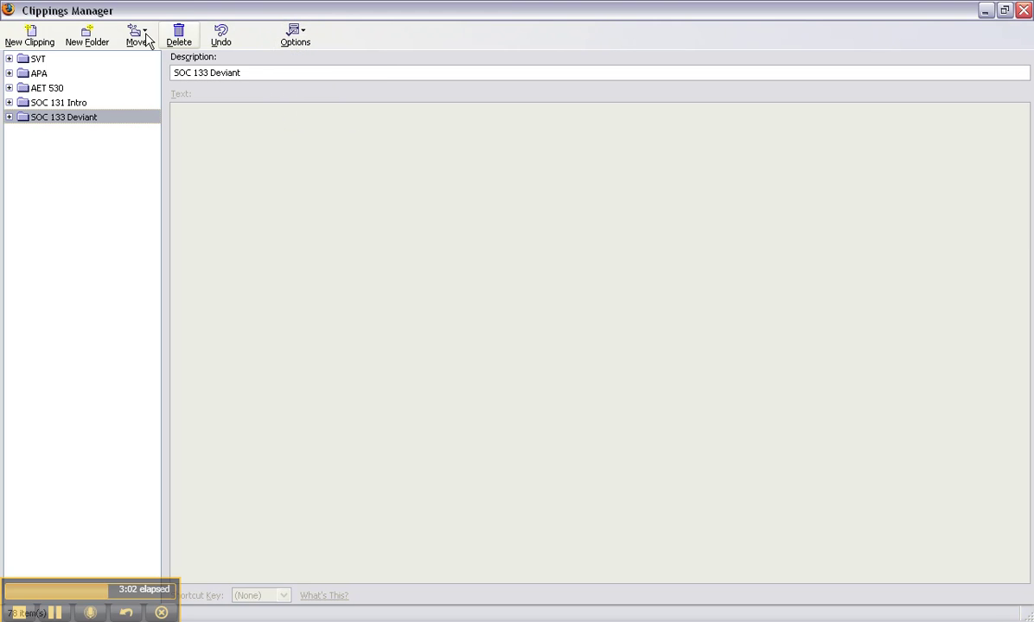
pyautogui.click(295, 39)
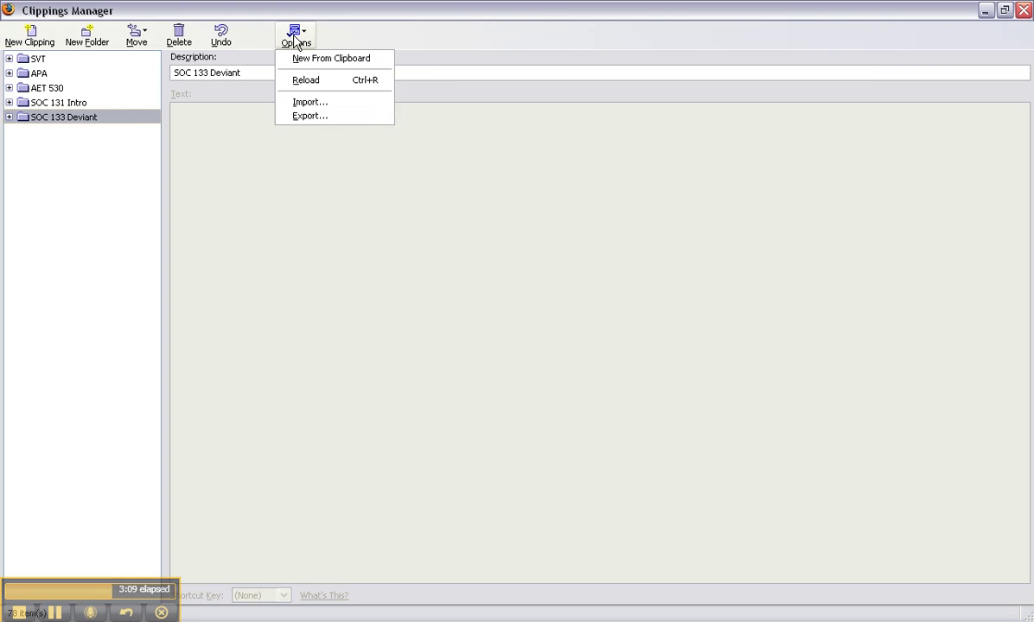
# Start exporting as a Clippings File and importing the .rdf file, cancelling both.
pyautogui.click(317, 119)
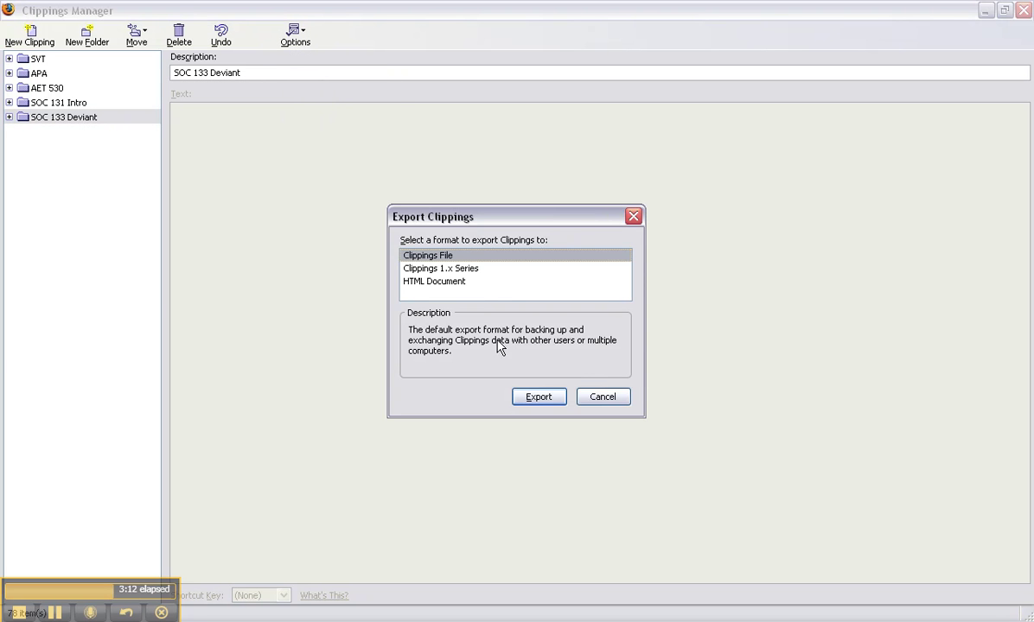
pyautogui.click(519, 398)
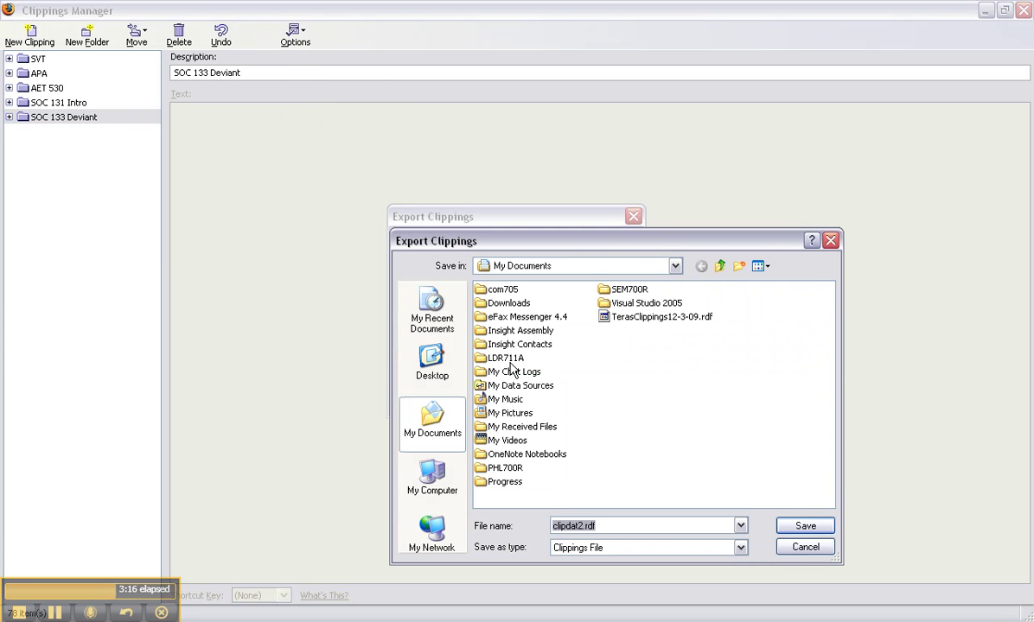
pyautogui.click(808, 553)
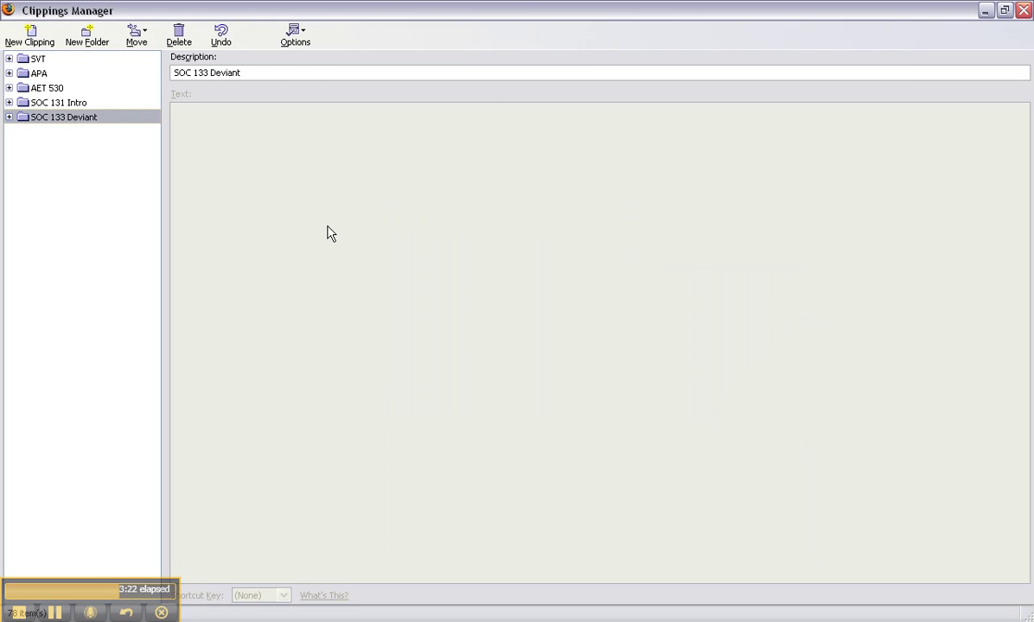
pyautogui.click(294, 32)
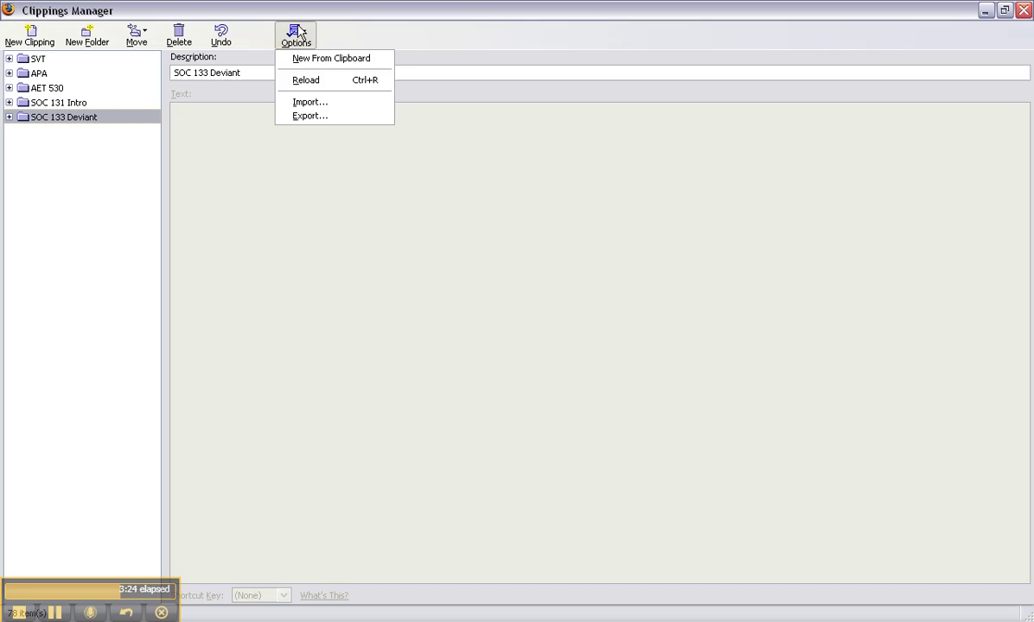
pyautogui.click(310, 104)
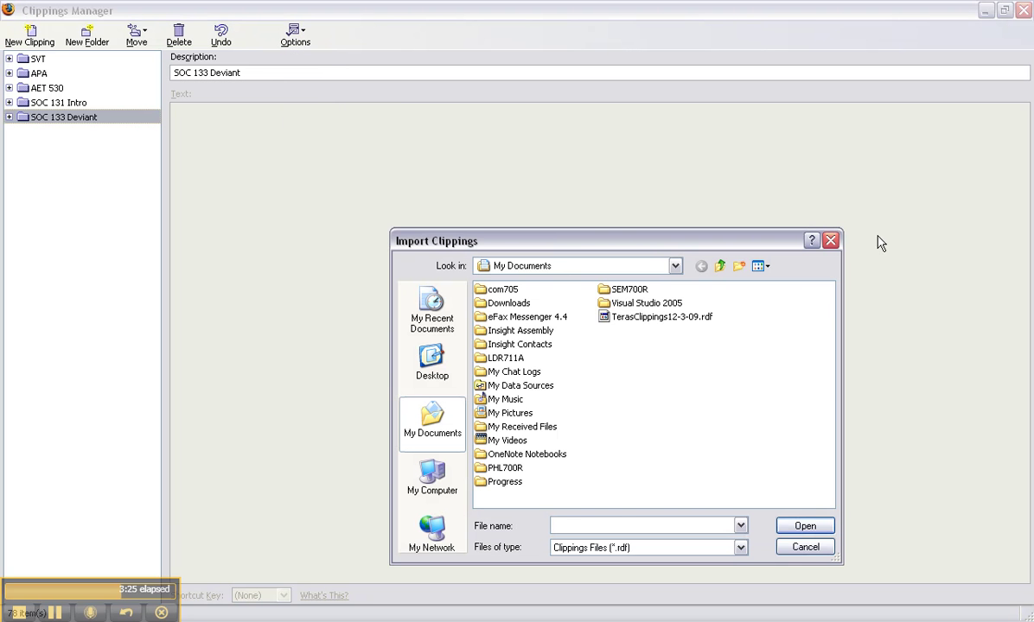
pyautogui.click(707, 318)
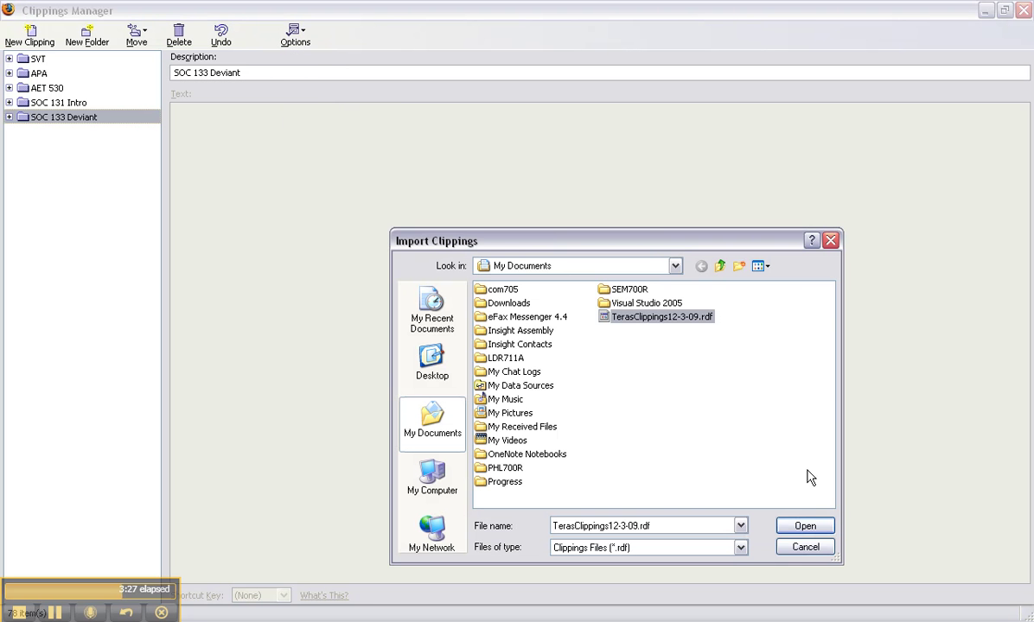
pyautogui.click(804, 547)
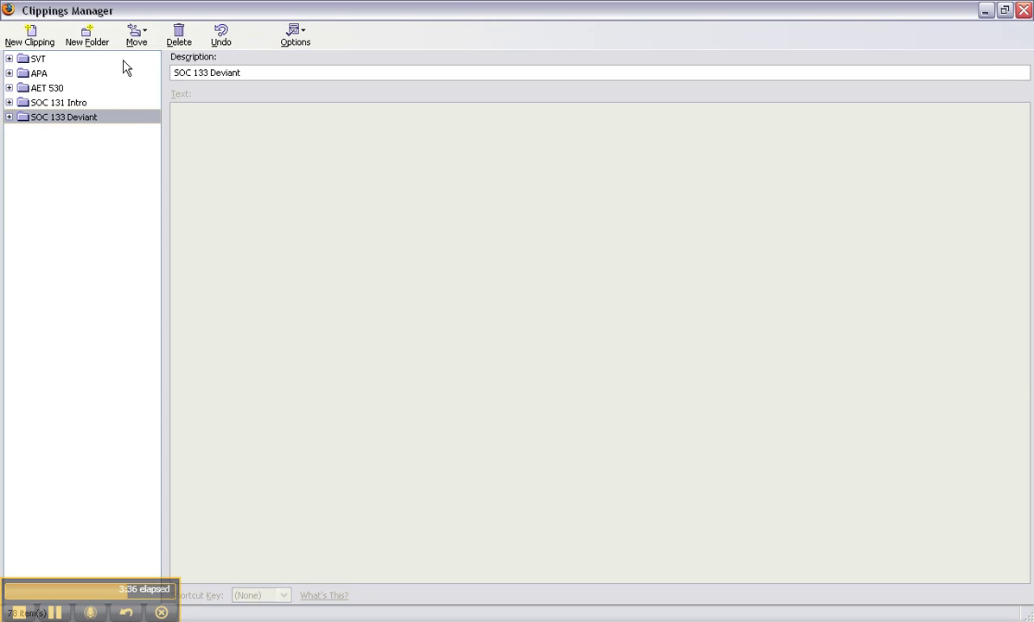
# Expand and collapse the AET 530, SOC 133 Deviant and APA folders, then switch to Google in Firefox.
pyautogui.click(9, 88)
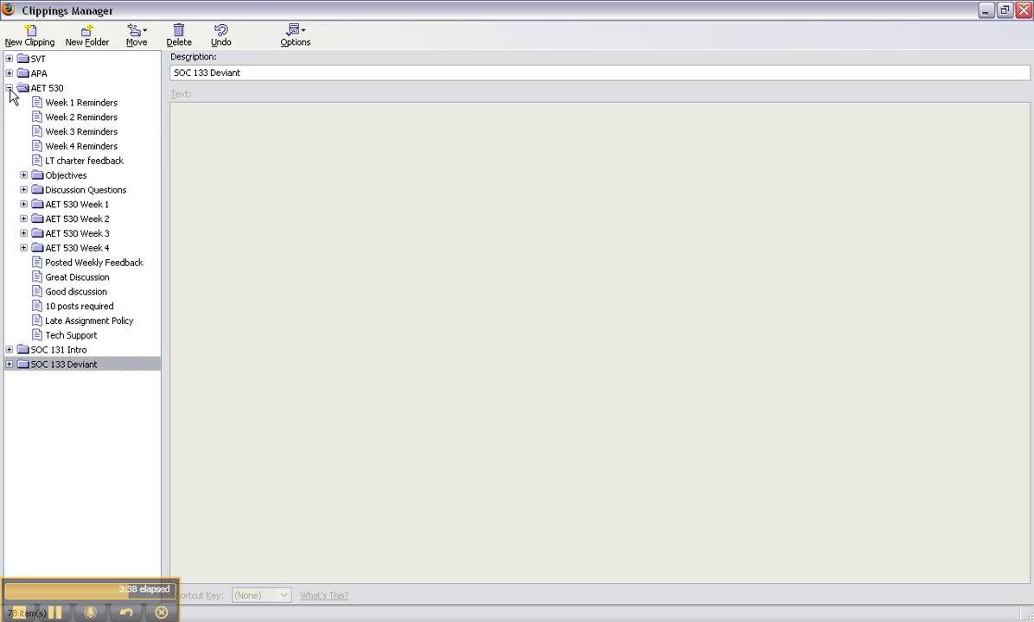
pyautogui.click(9, 88)
pyautogui.click(9, 117)
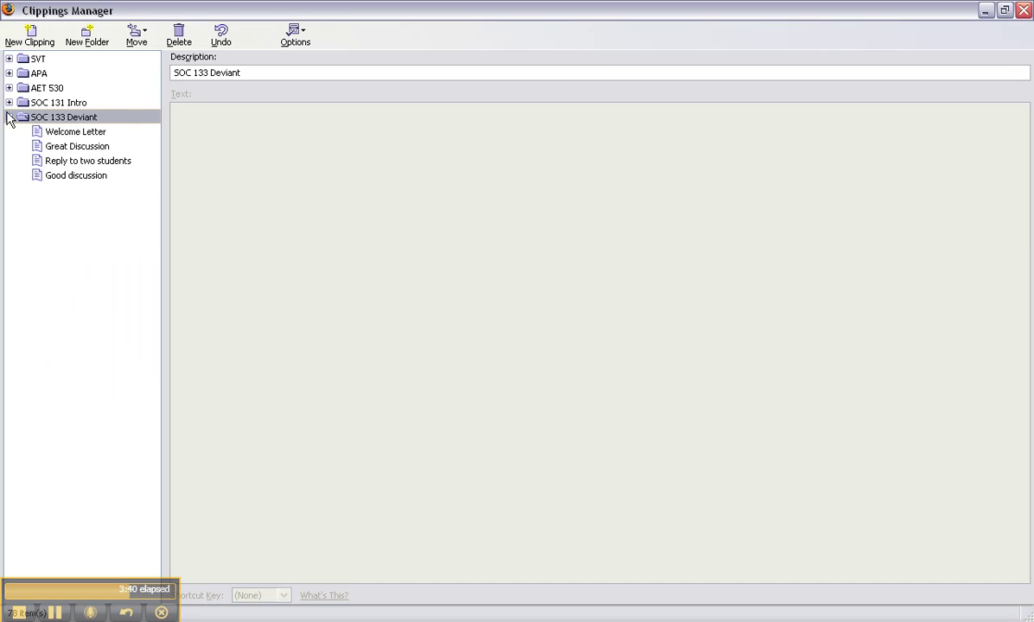
pyautogui.click(9, 117)
pyautogui.click(9, 89)
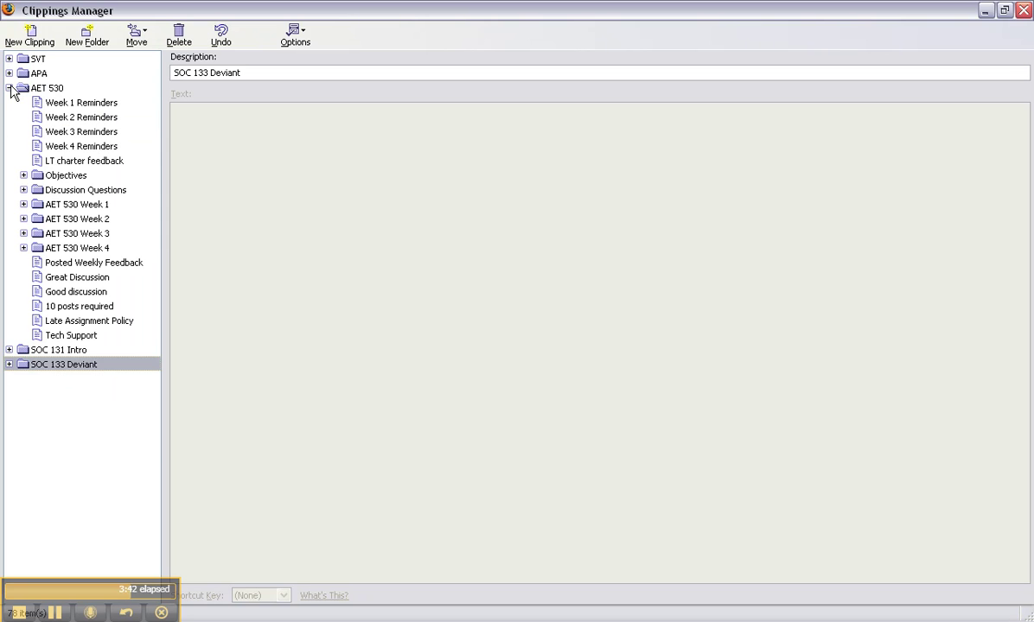
pyautogui.click(8, 88)
pyautogui.click(9, 74)
pyautogui.click(8, 74)
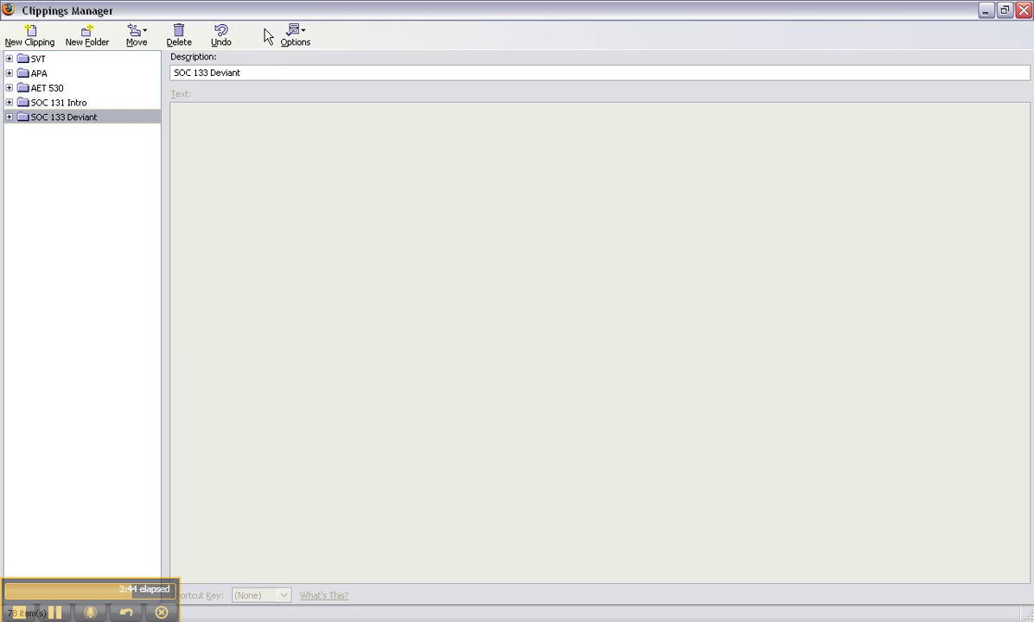
pyautogui.click(295, 34)
pyautogui.click(307, 7)
pyautogui.click(55, 612)
pyautogui.click(55, 613)
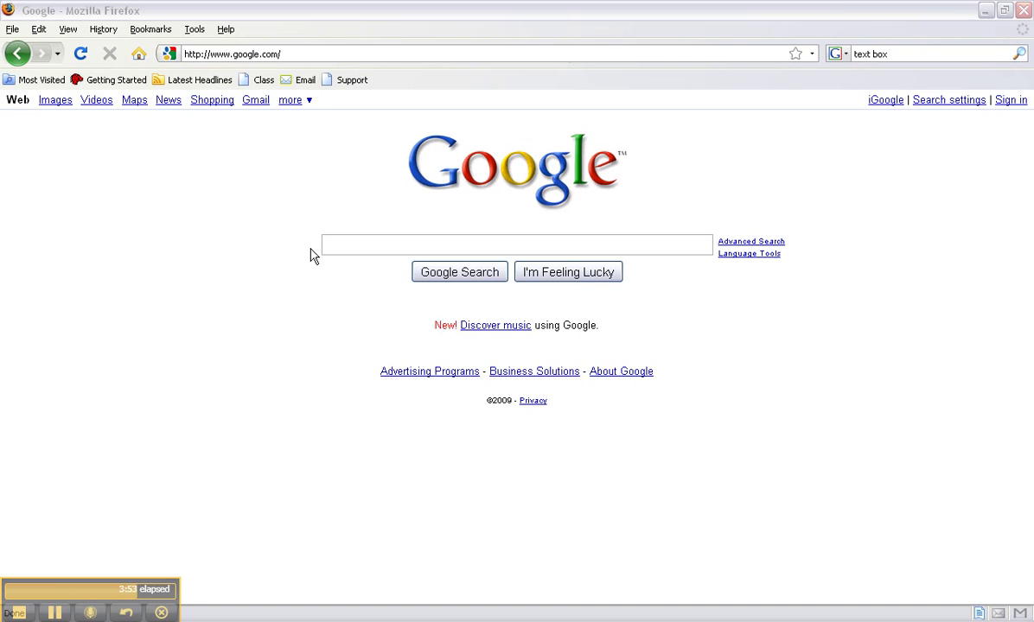
# From the Google search box's context menu, show the clippings in Clippings > SOC 133 Deviant.
pyautogui.click(368, 241)
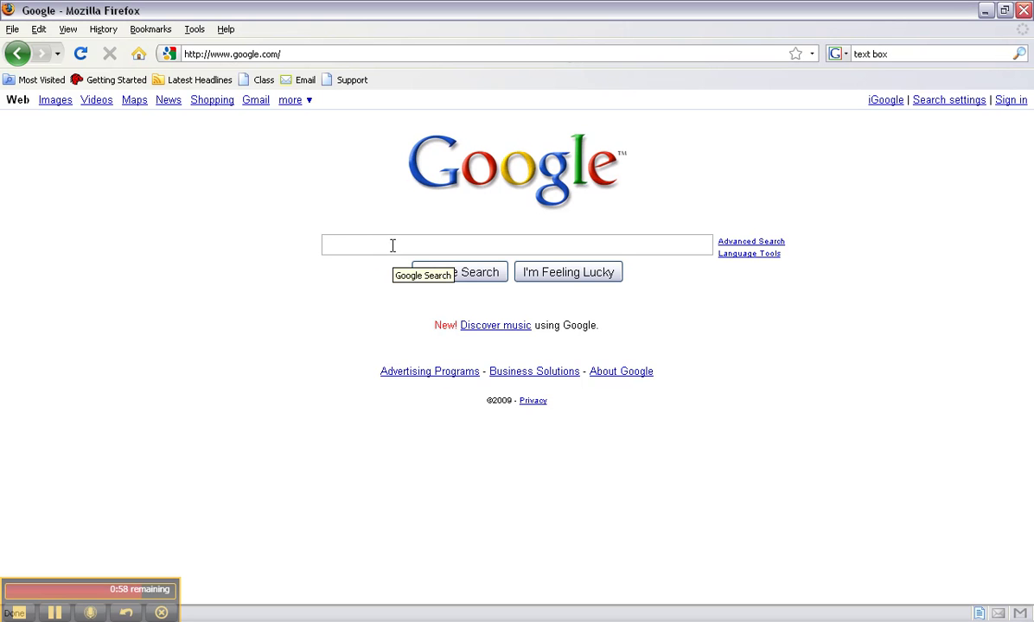
pyautogui.rightClick(344, 244)
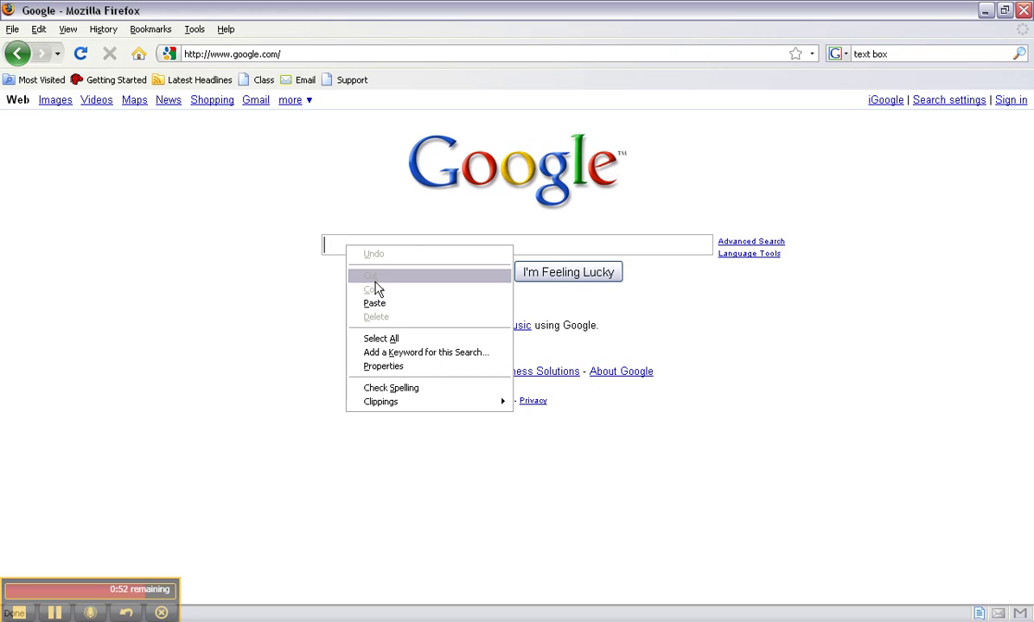
pyautogui.moveTo(444, 403)
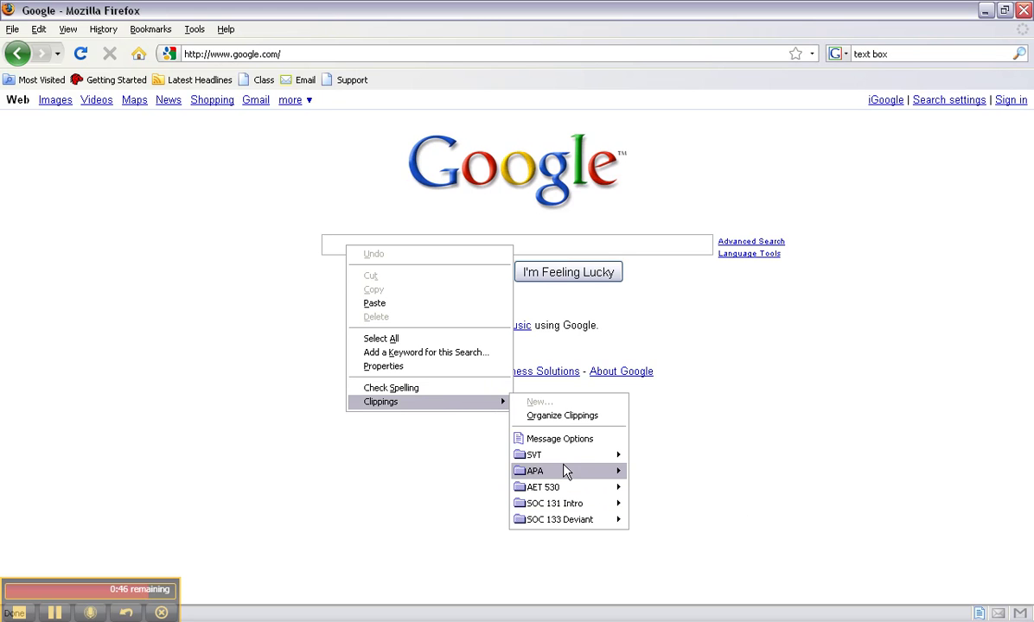
pyautogui.moveTo(572, 474)
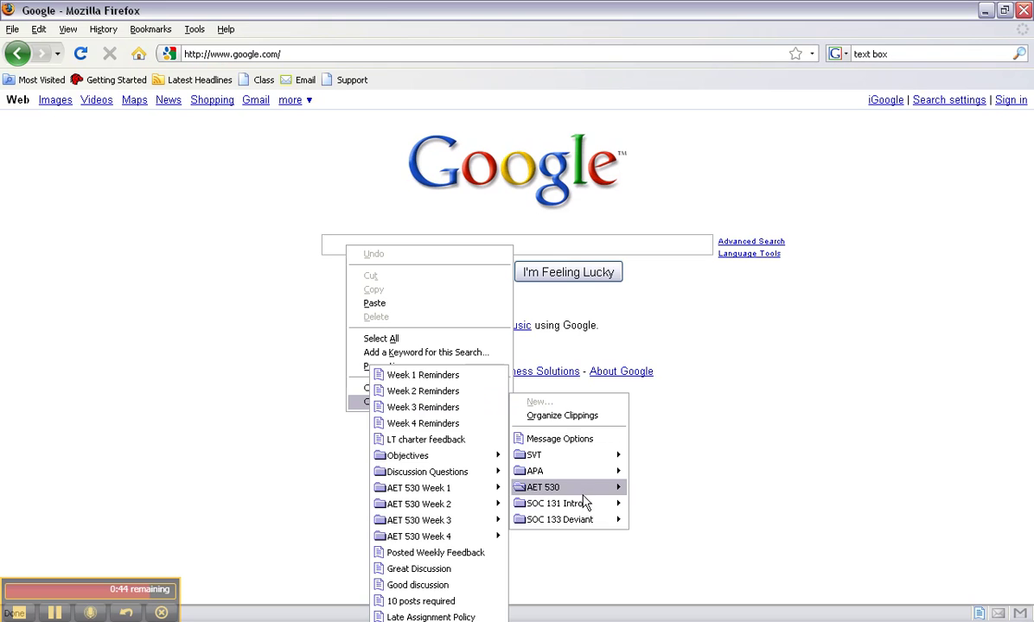
pyautogui.moveTo(586, 520)
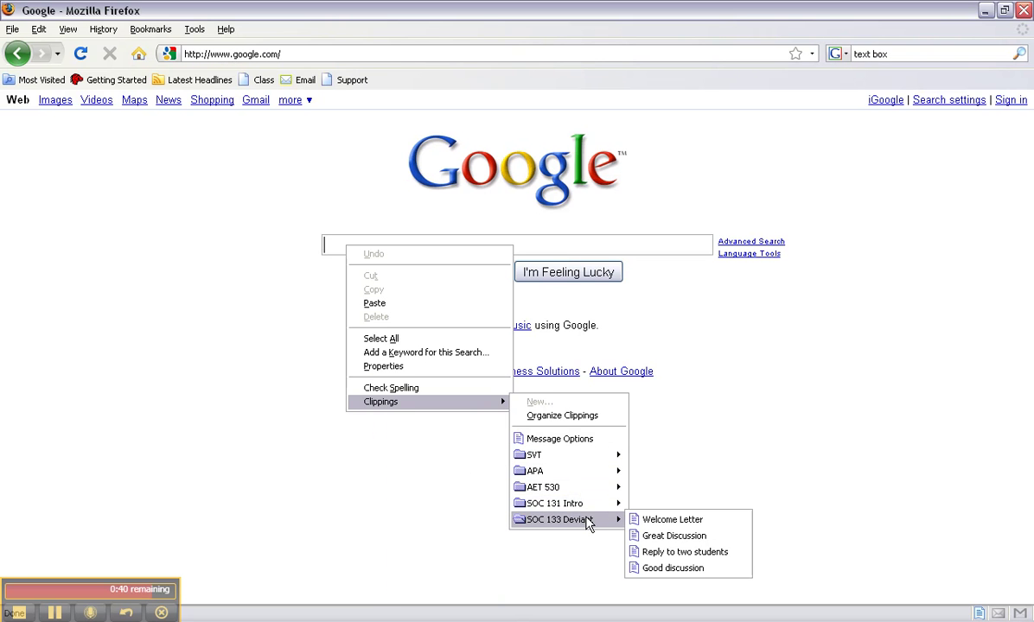
# Insert the Good discussion clipping into the search box and run the Google search.
pyautogui.click(665, 568)
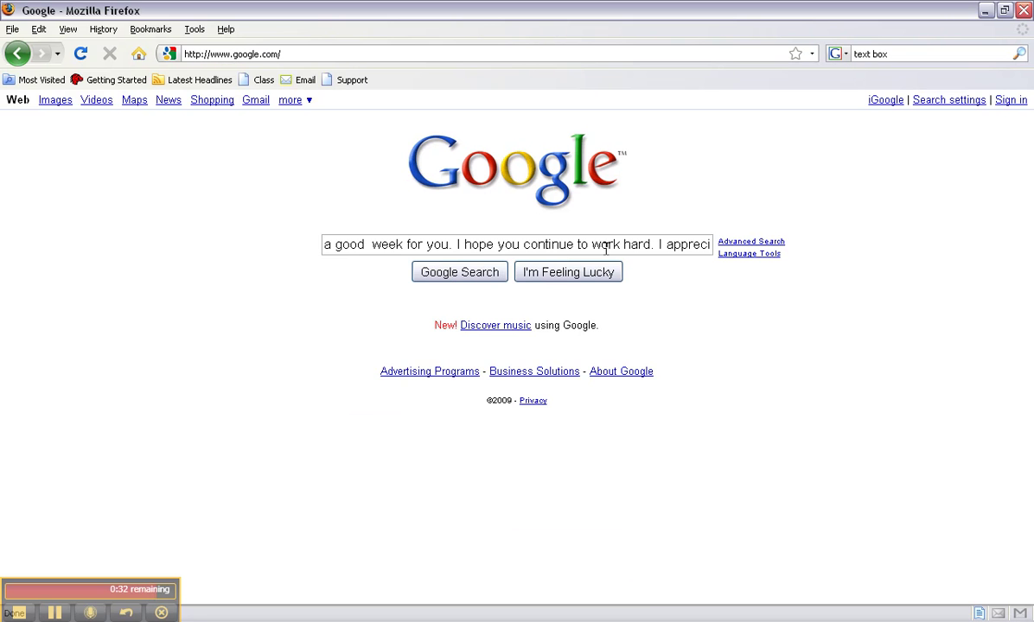
pyautogui.moveTo(666, 245); pyautogui.dragTo(303, 246)
pyautogui.click(373, 245)
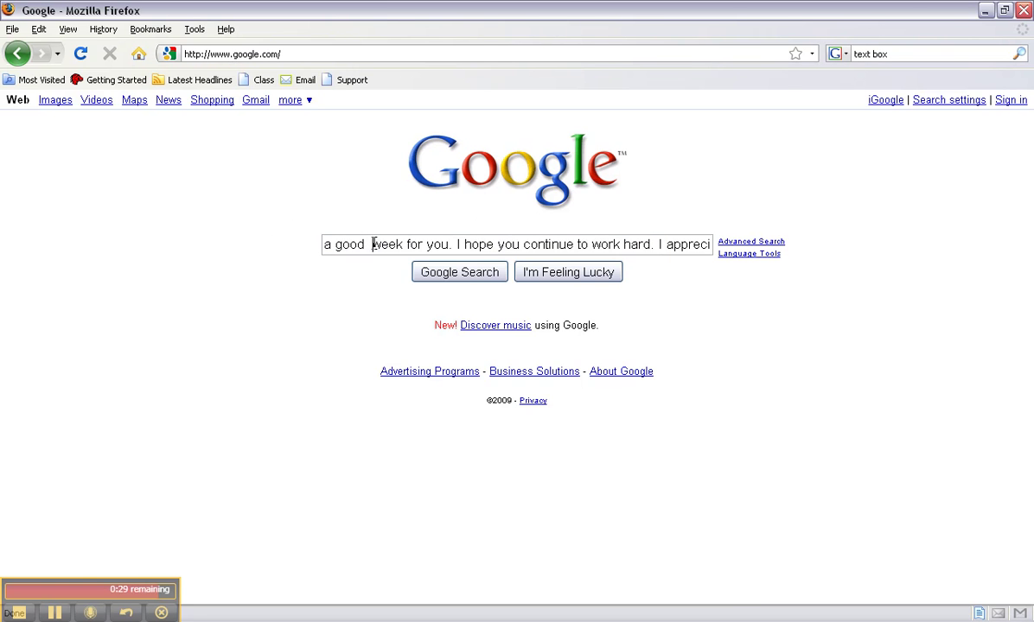
pyautogui.click(466, 274)
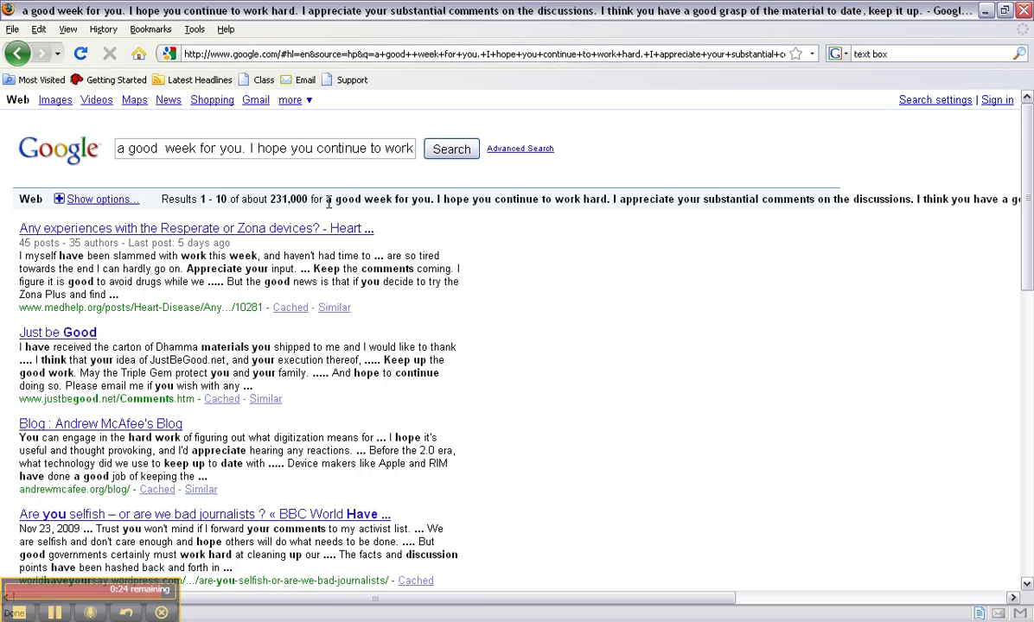
# Type the student's first name in front of the query in the results page search box.
pyautogui.moveTo(326, 200); pyautogui.dragTo(731, 198)
pyautogui.click(731, 198)
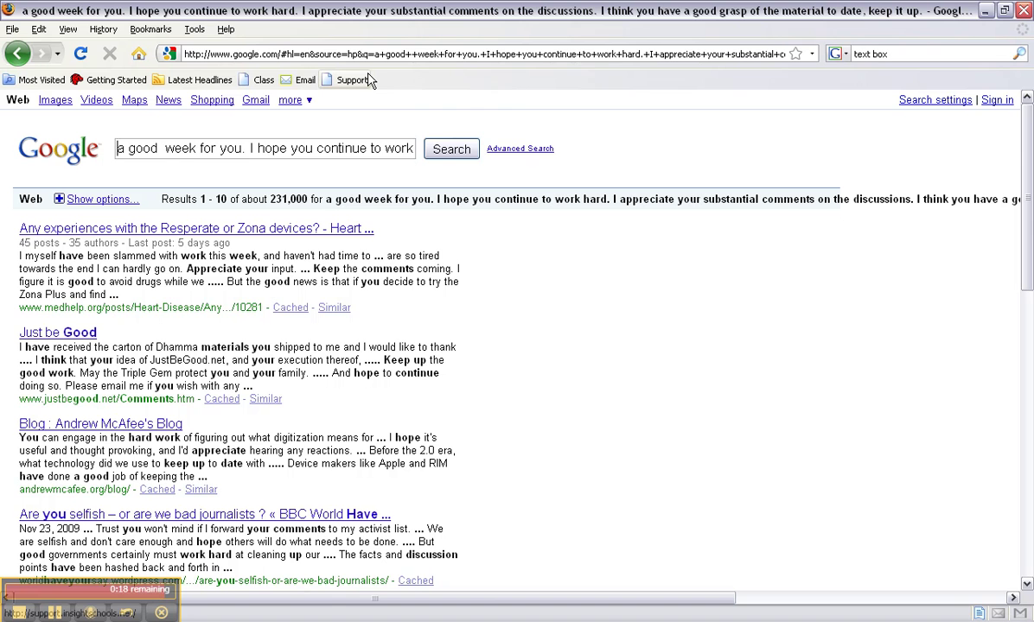
pyautogui.write('Tera,')
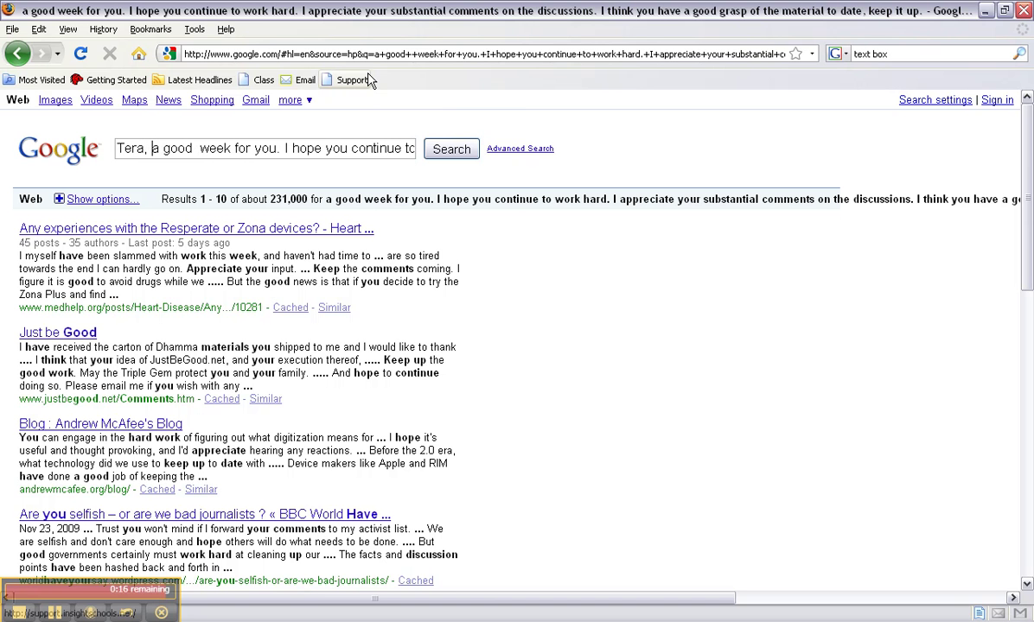